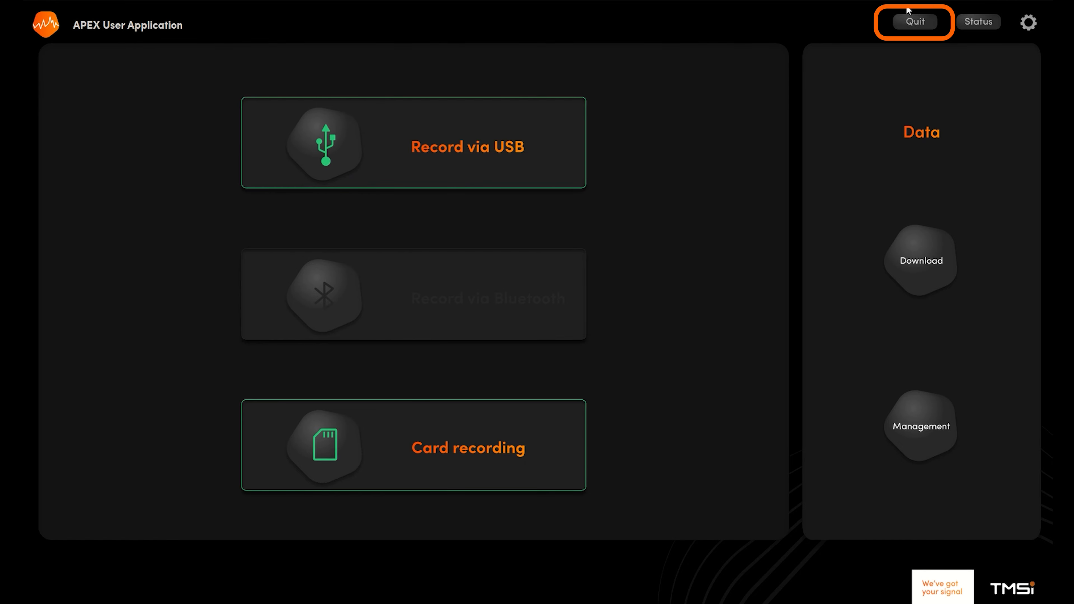
Open the Apex status page to check the battery and card status
click(923, 22)
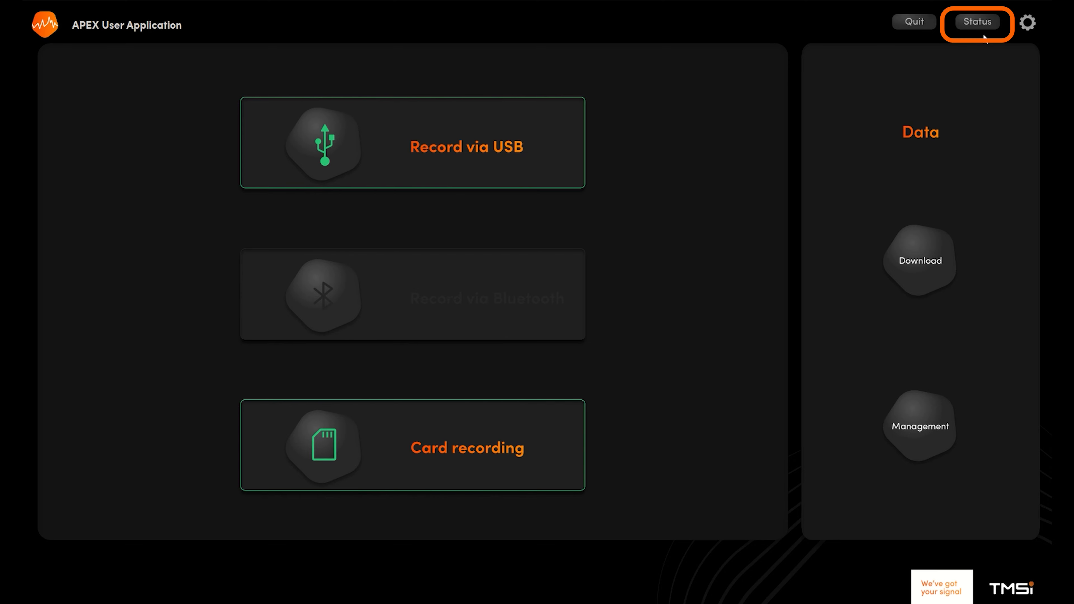
click(987, 20)
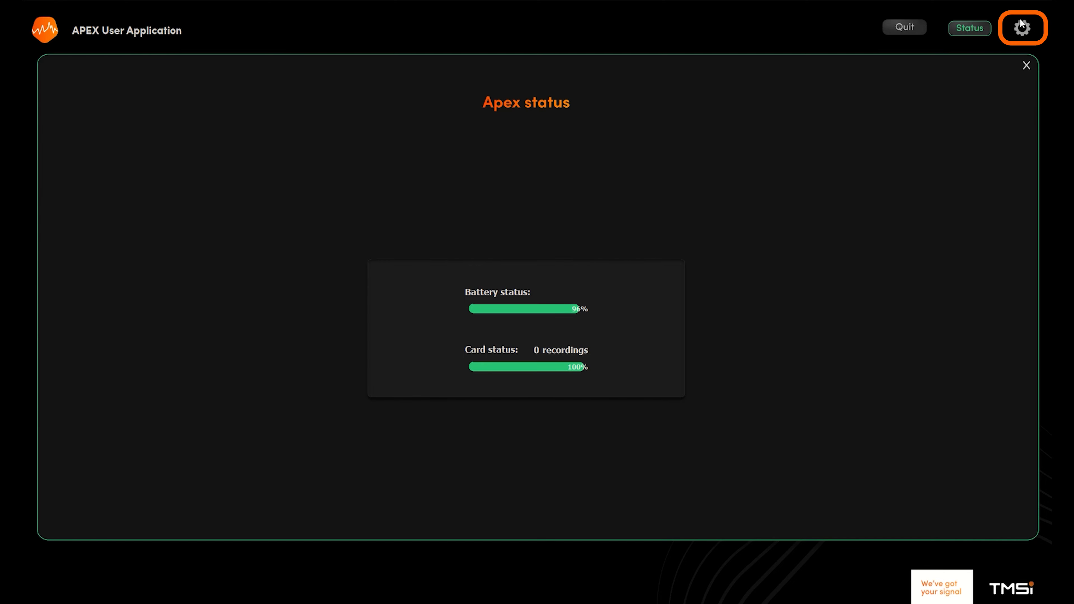
Open the device settings, set the sample rate to 1024 and save the device settings
click(1024, 28)
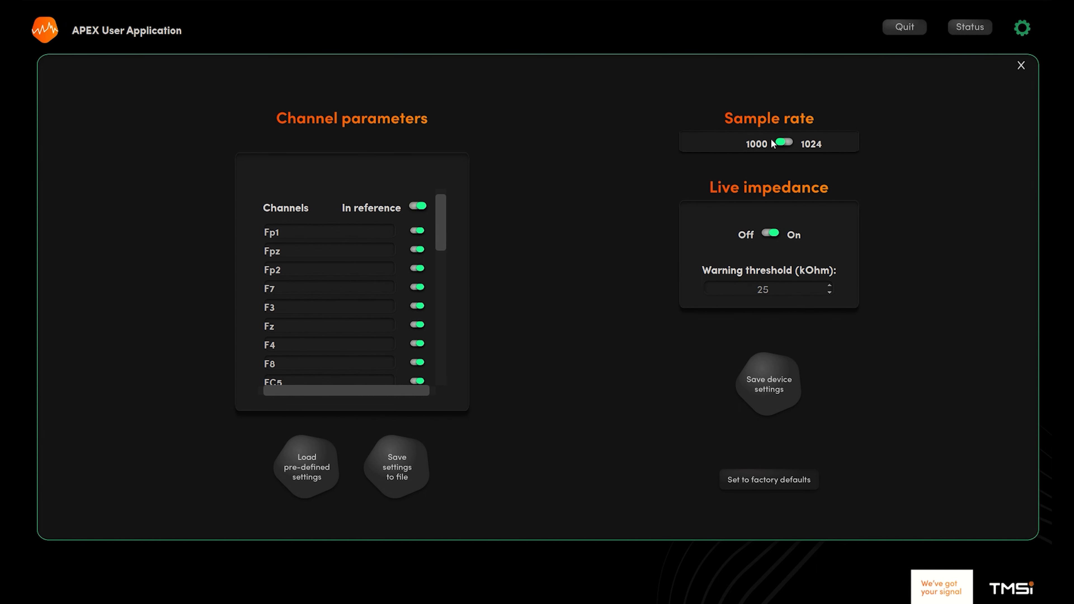
click(784, 143)
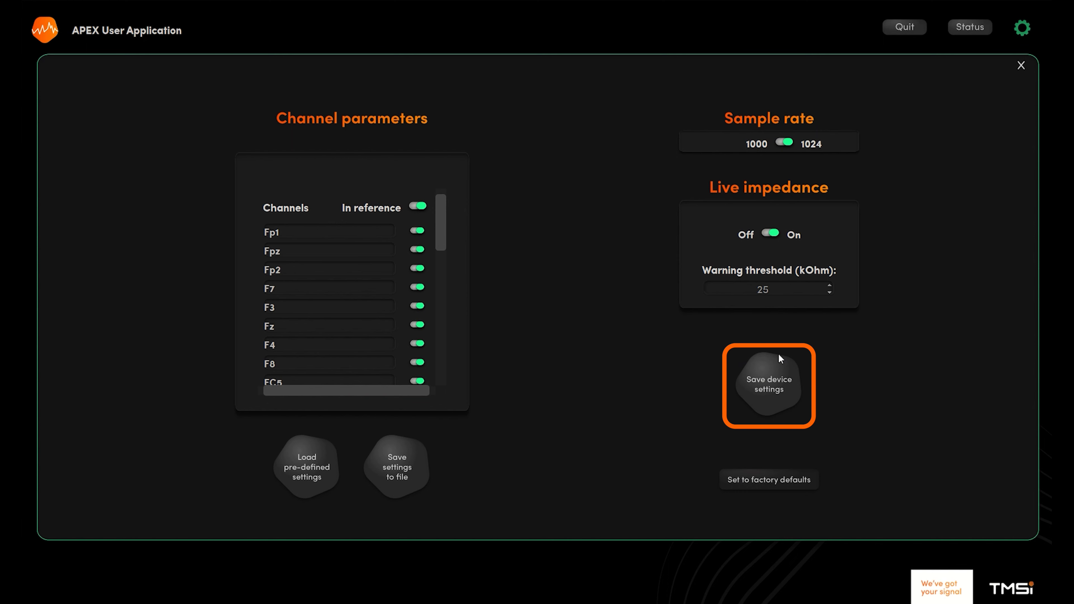
click(768, 400)
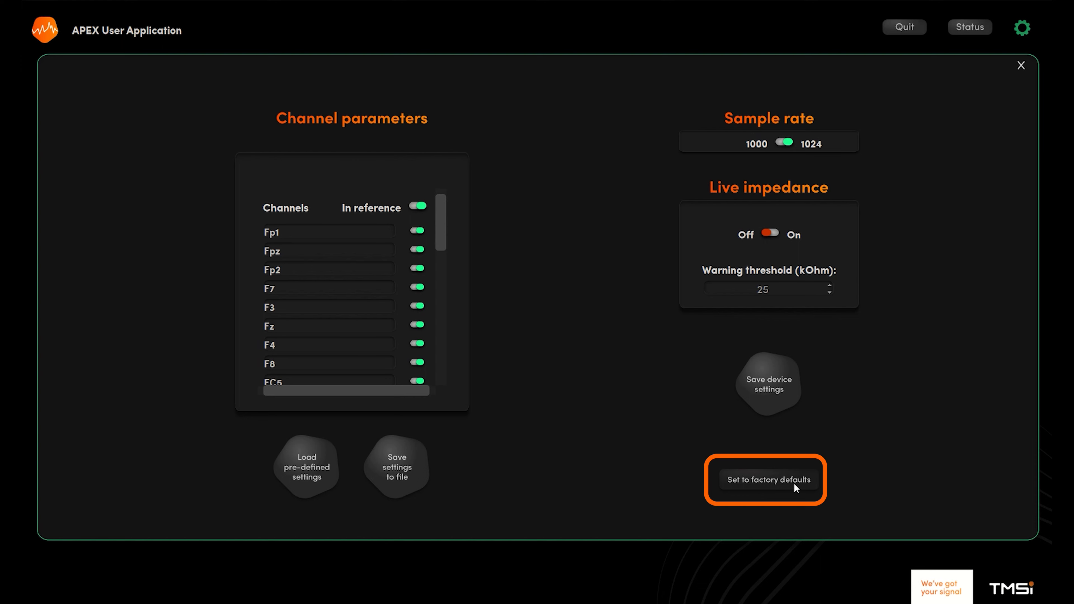
Reset the settings to factory defaults and save the names Fp1, Fpz and Fp2 for the first three channels
click(766, 479)
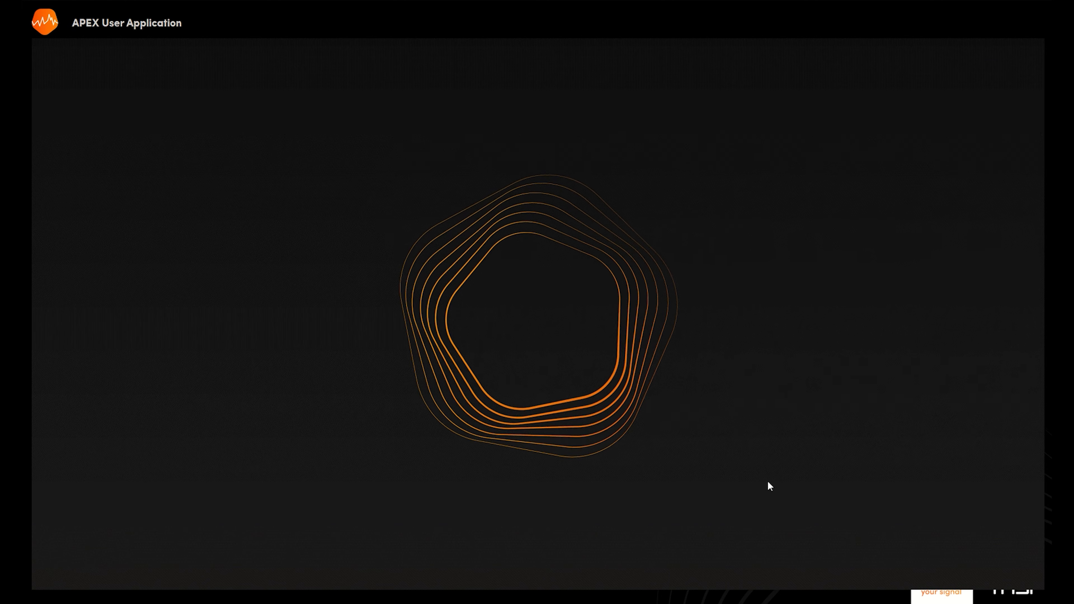
double_click(318, 235)
text(Fp1)
double_click(284, 251)
text(Fpz)
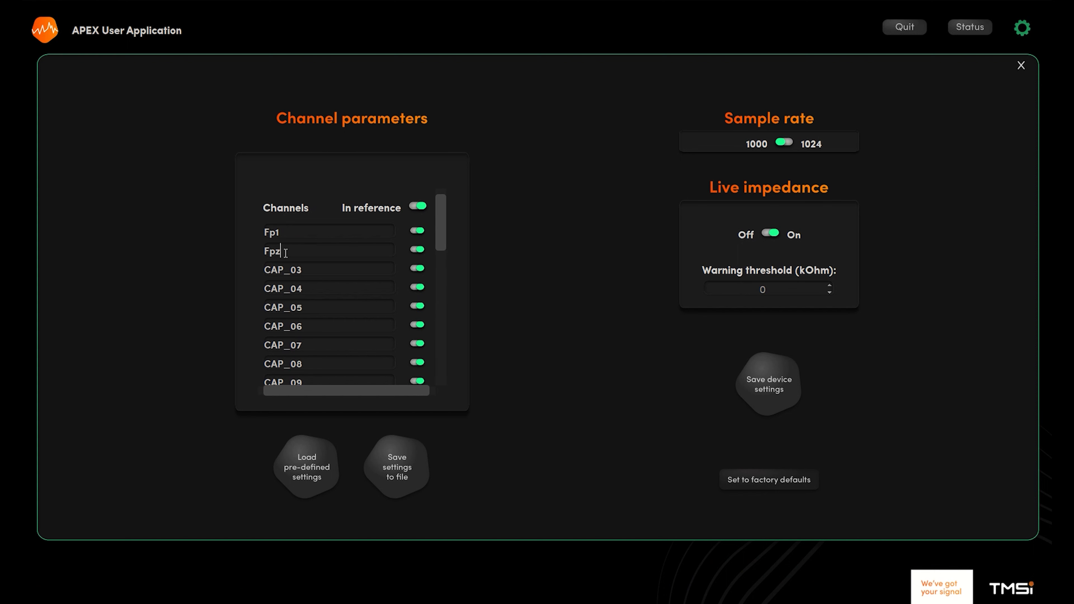
double_click(285, 269)
text(Fp2)
click(774, 409)
Turn live impedance off and switch the in-reference setting for all channels off and back on
click(775, 236)
click(419, 206)
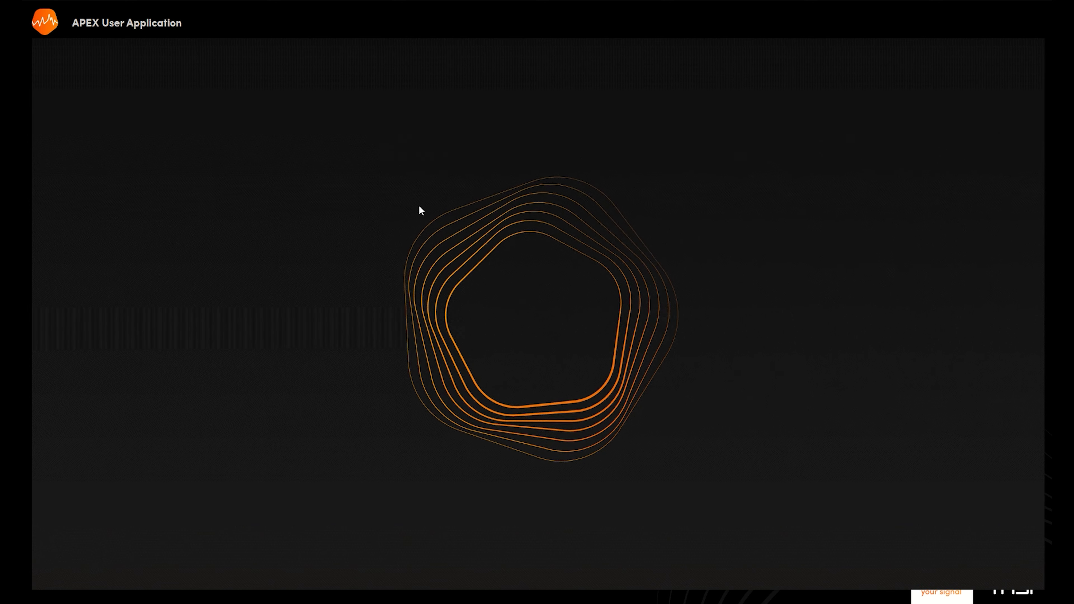
drag(441, 219, 445, 378)
click(421, 206)
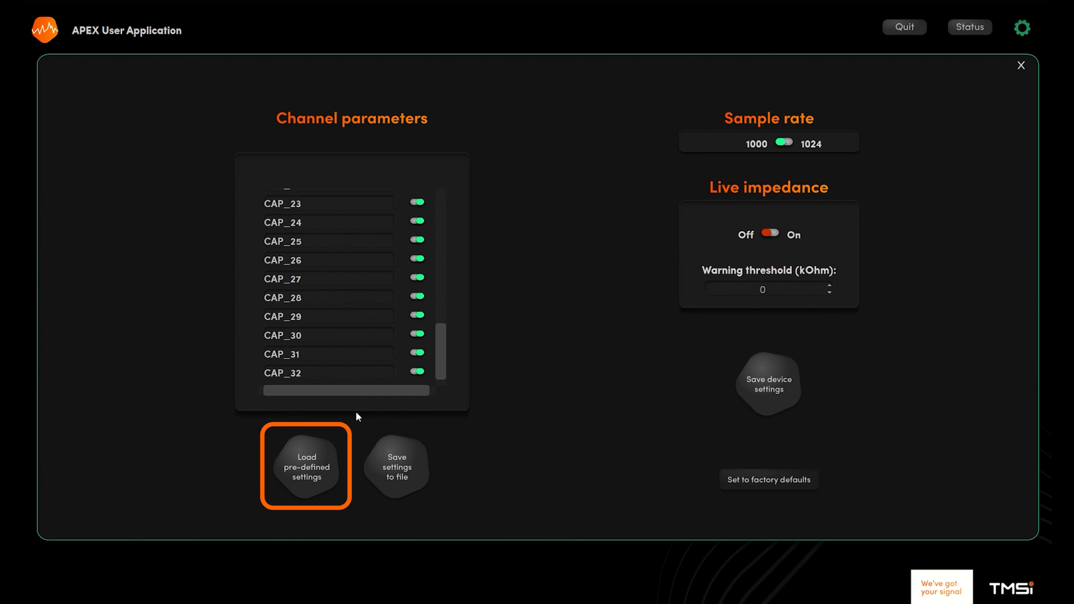
Load the pre-defined settings file APEX_config_EEG32 and look through the channel list
click(309, 490)
click(283, 123)
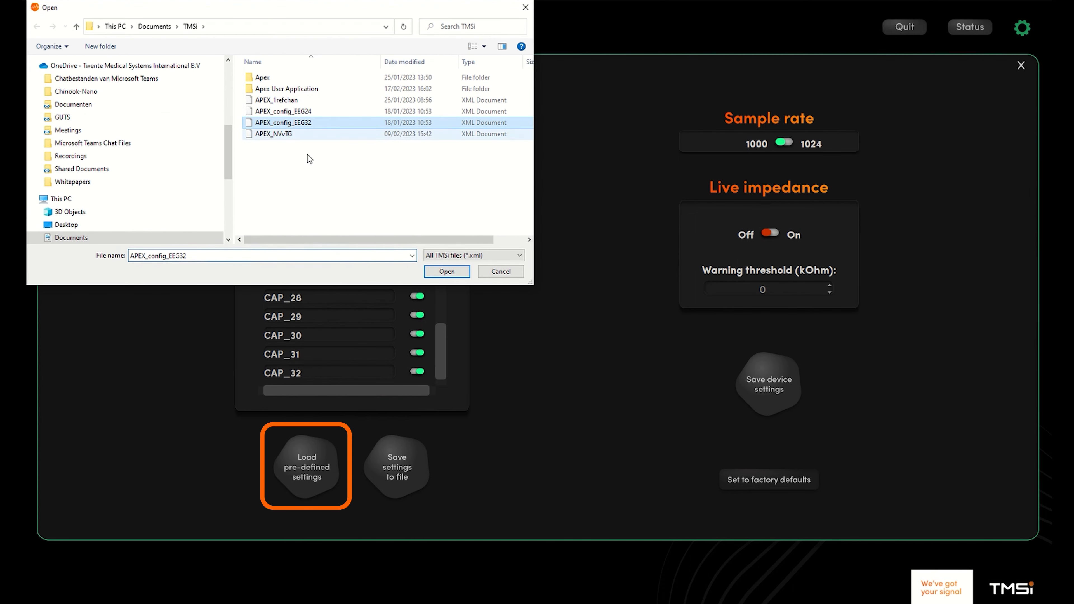
click(427, 271)
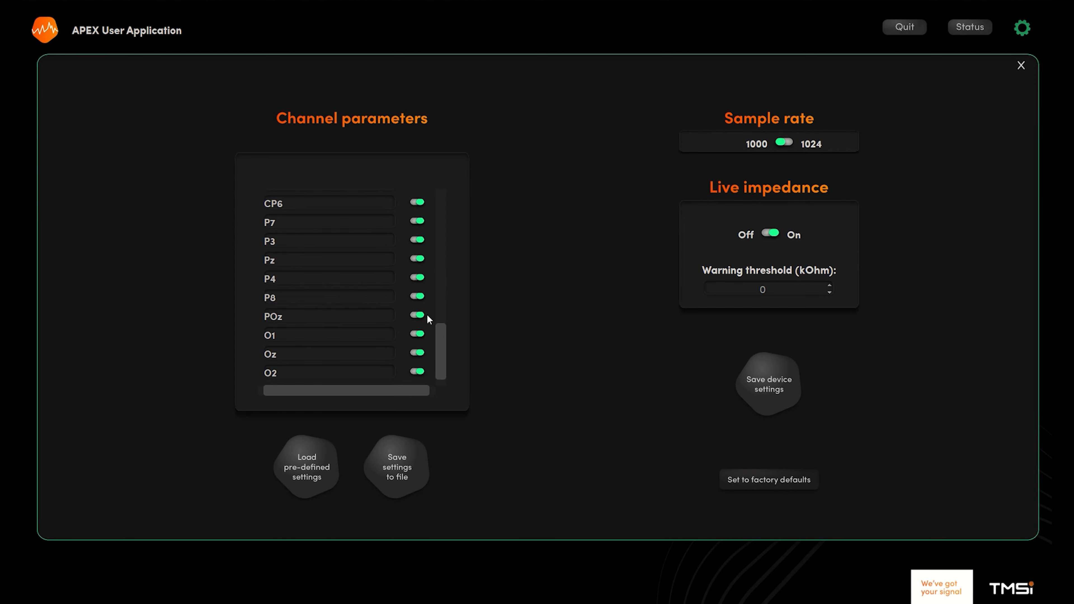
drag(442, 348, 435, 180)
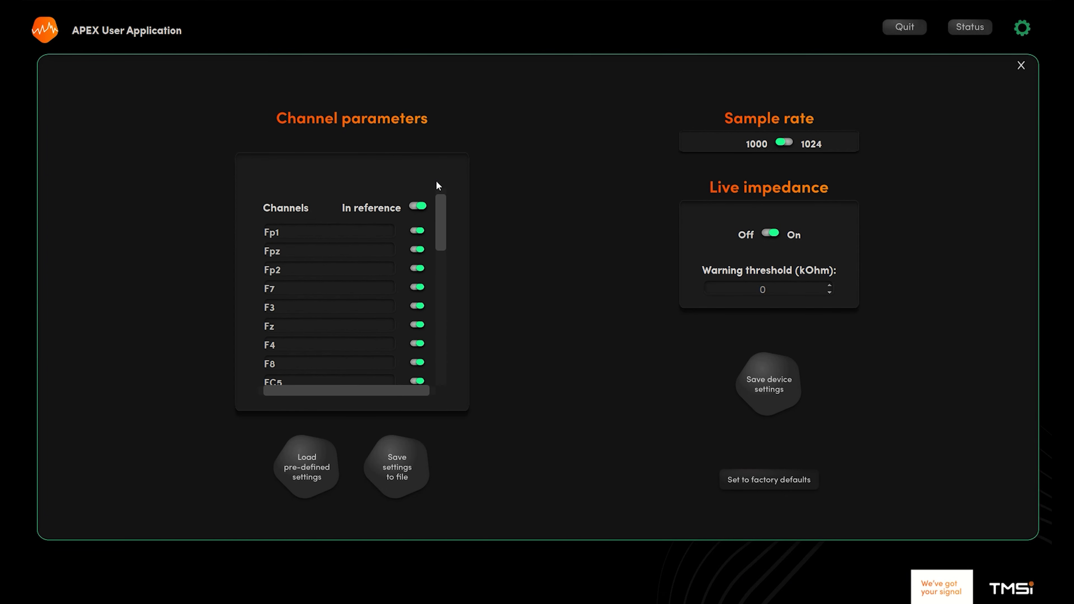
drag(436, 236, 443, 390)
Save the settings to an XML file named APEX_config_EEG32_copy in the TMSi folder
click(428, 465)
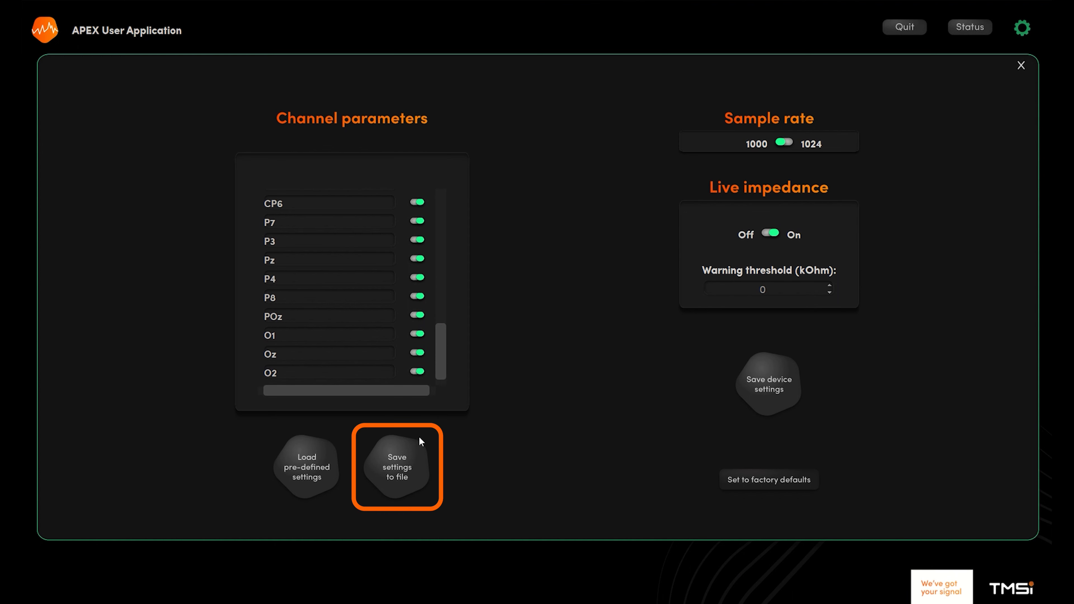
click(160, 122)
click(175, 236)
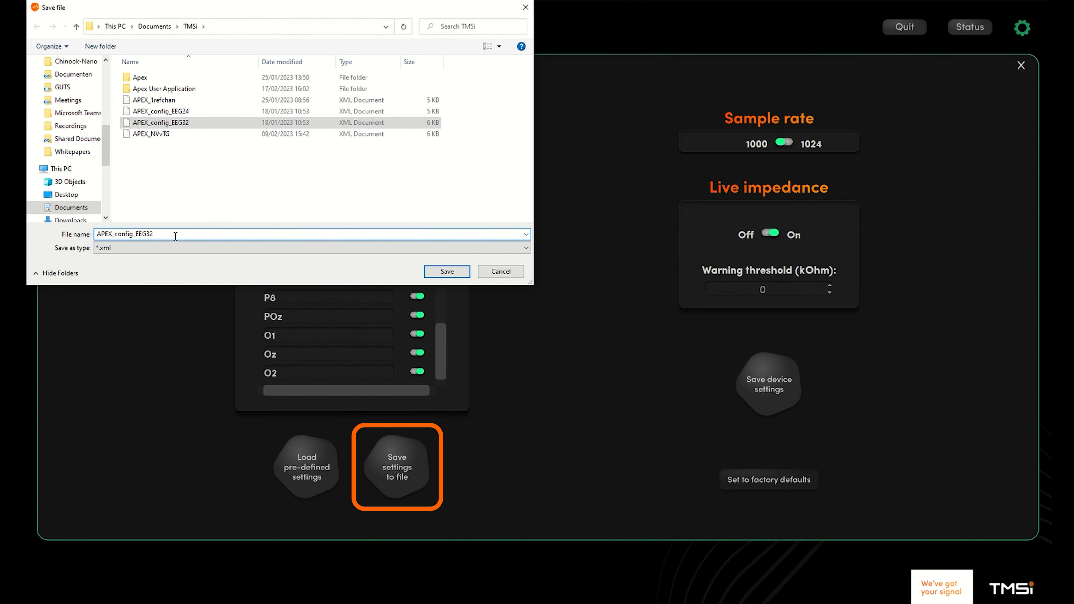
text(_copy)
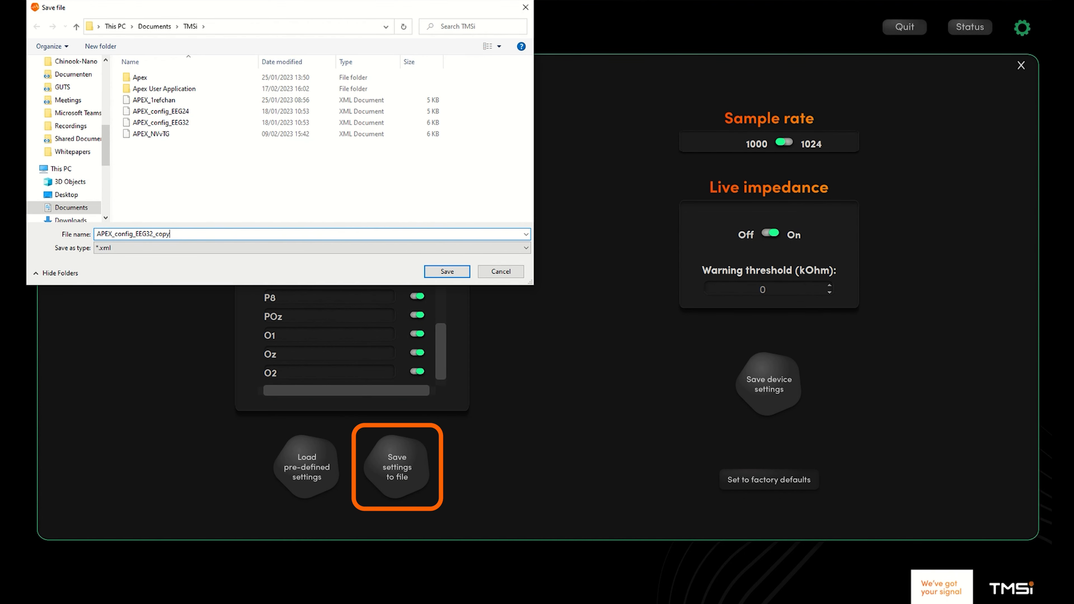
key(Return)
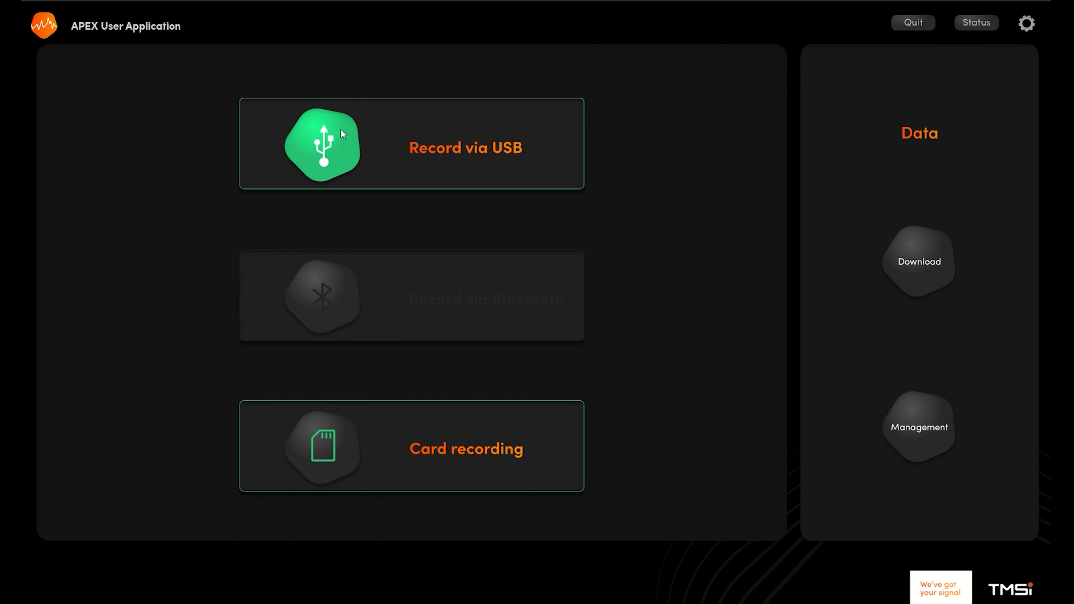
Start the USB recording workflow and examine the impedance values of all channels
click(326, 170)
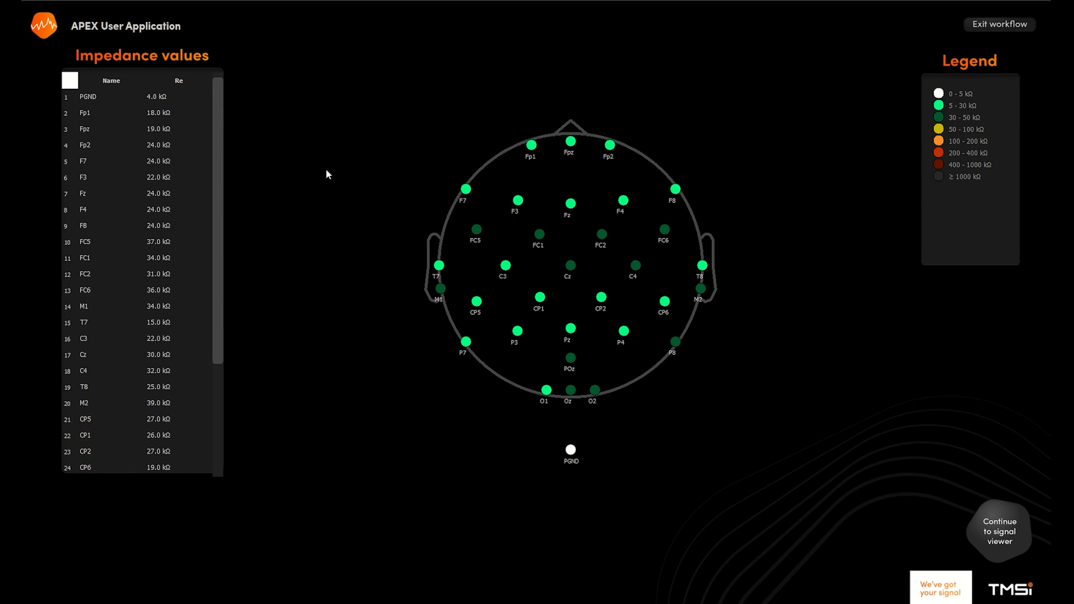
scroll(217, 127, down, 3)
scroll(215, 126, up, 3)
scroll(216, 126, down, 2)
scroll(216, 126, down, 1)
scroll(215, 126, up, 3)
scroll(216, 127, down, 3)
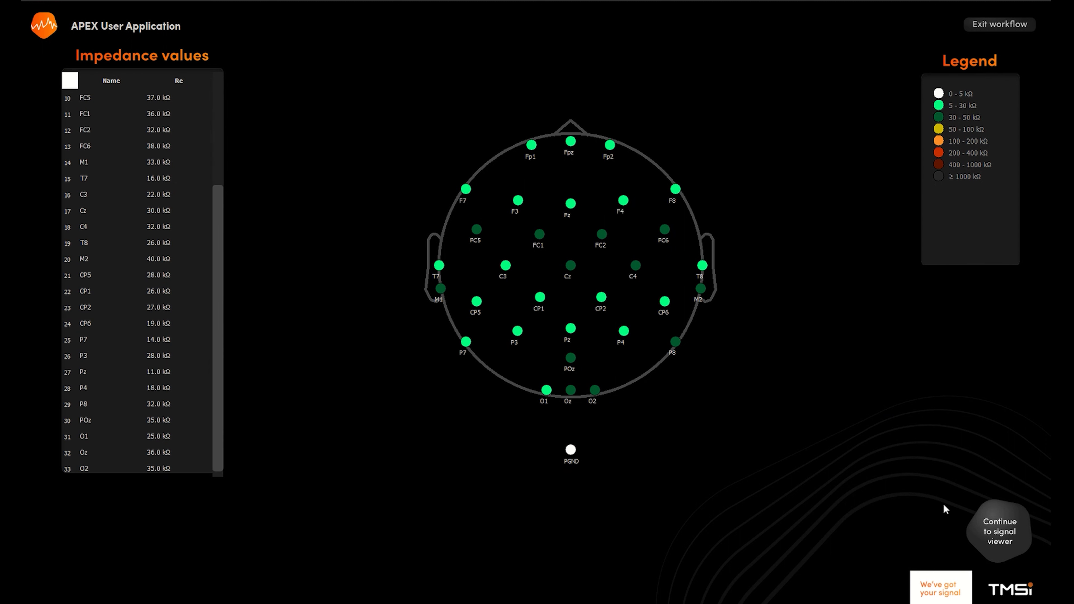
Continue to the signal viewer and apply a filter with an HP frequency of 1 Hz
click(1003, 550)
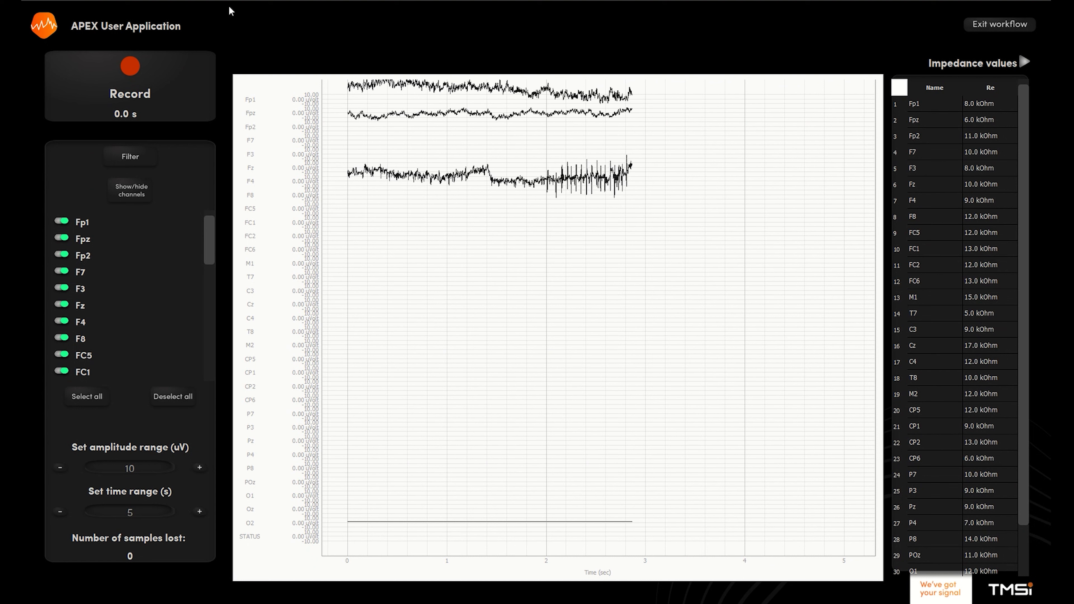
click(134, 156)
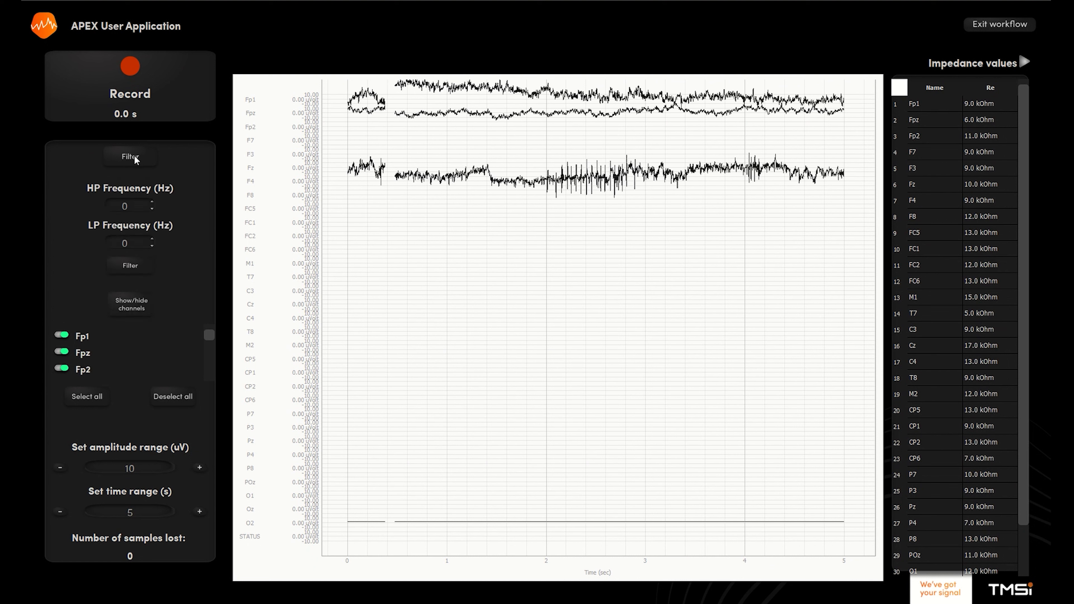
click(152, 203)
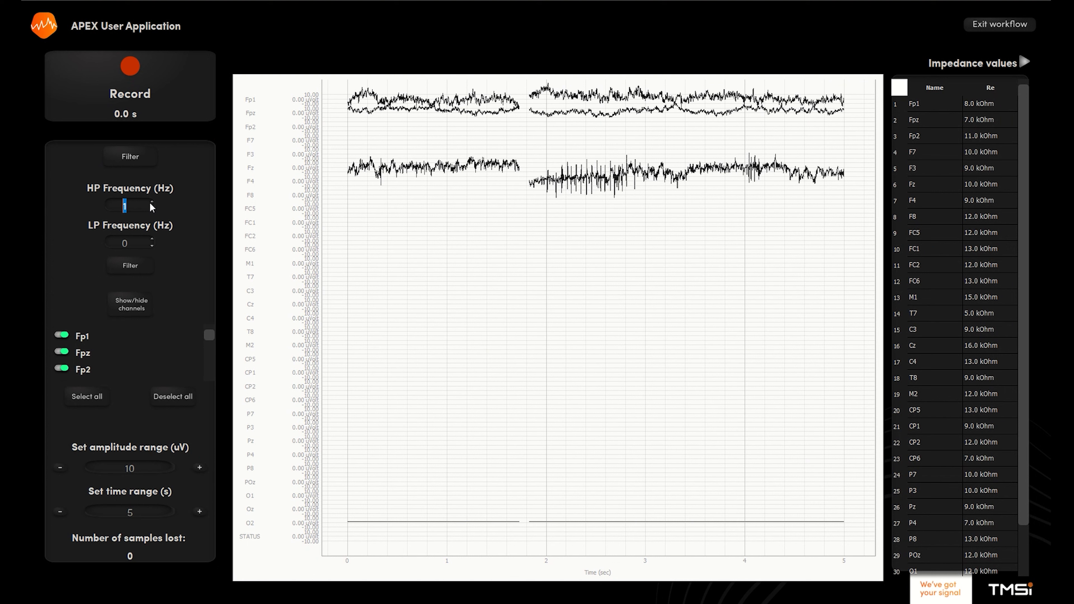
click(128, 268)
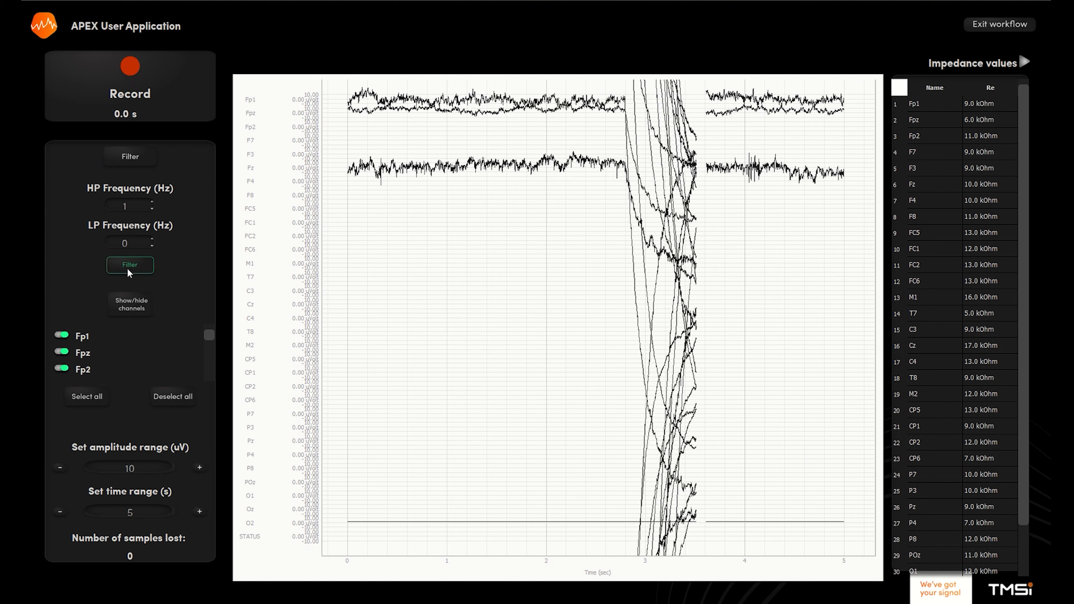
click(131, 156)
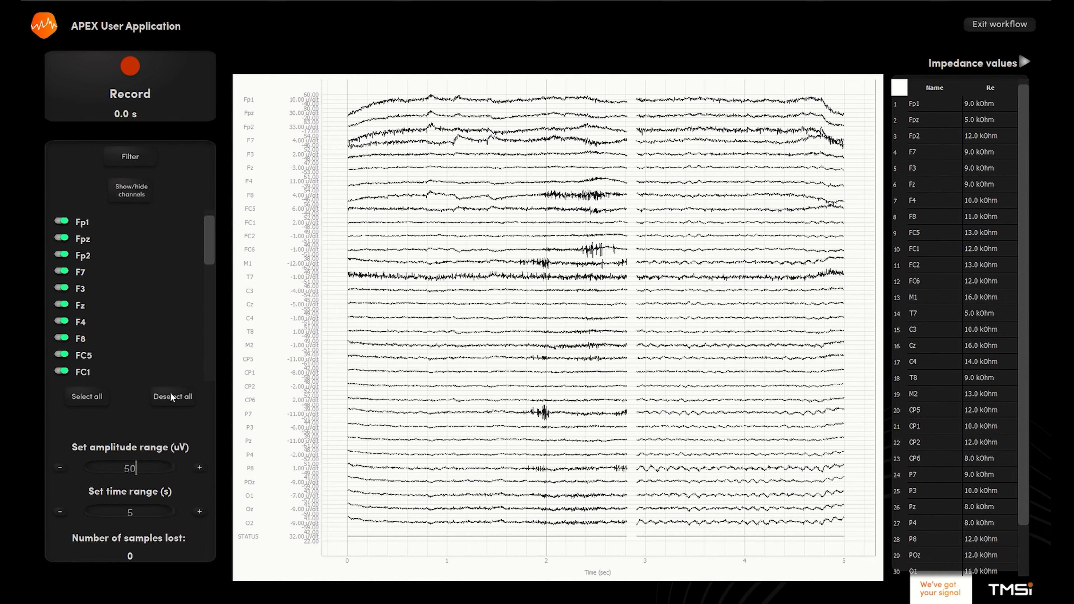
Display only channels Fp1, Fpz and Fp2 in the signal viewer
click(174, 397)
click(61, 238)
click(61, 221)
click(61, 254)
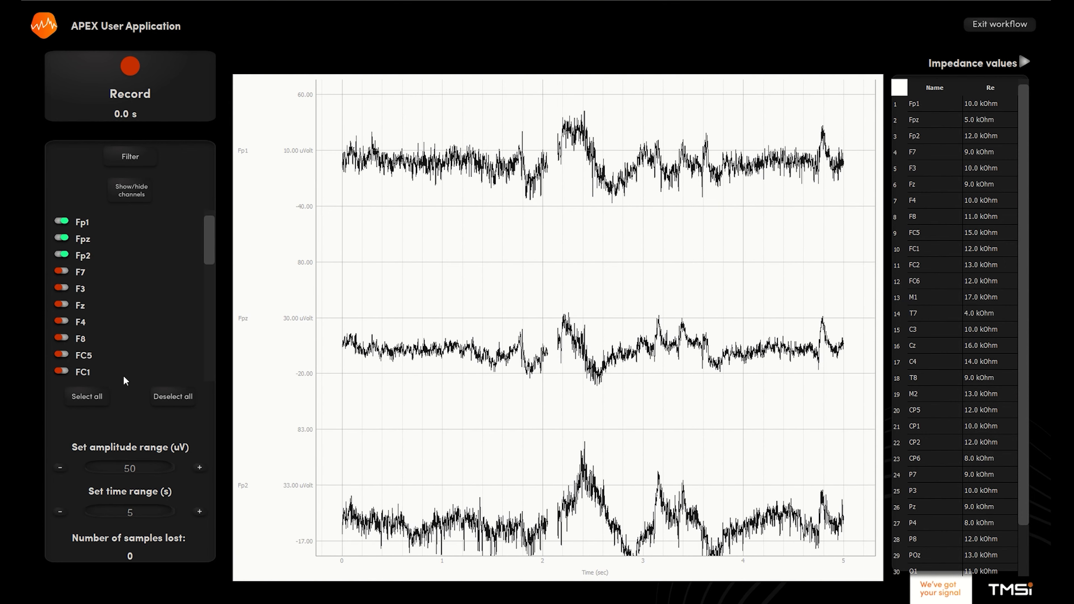
Display all channels again and set the time range to 7 s
click(90, 399)
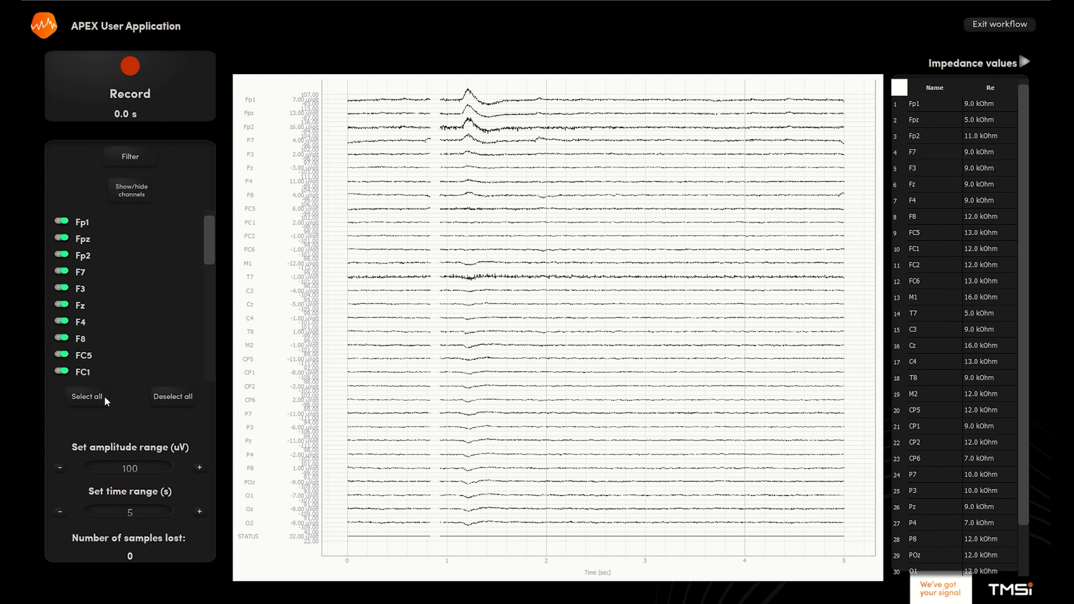
scroll(98, 275, down, 10)
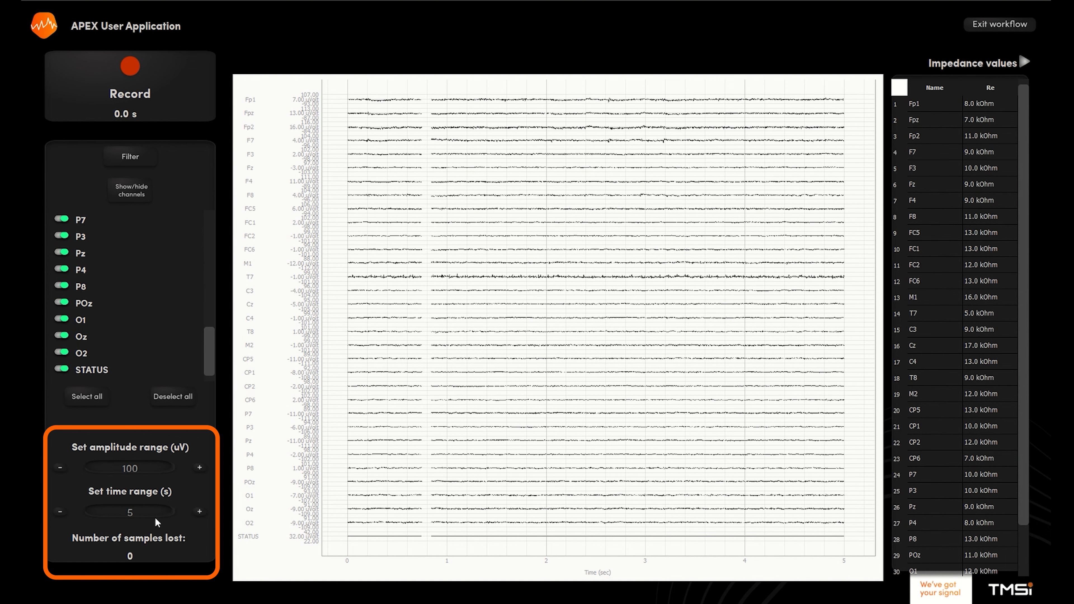
click(200, 512)
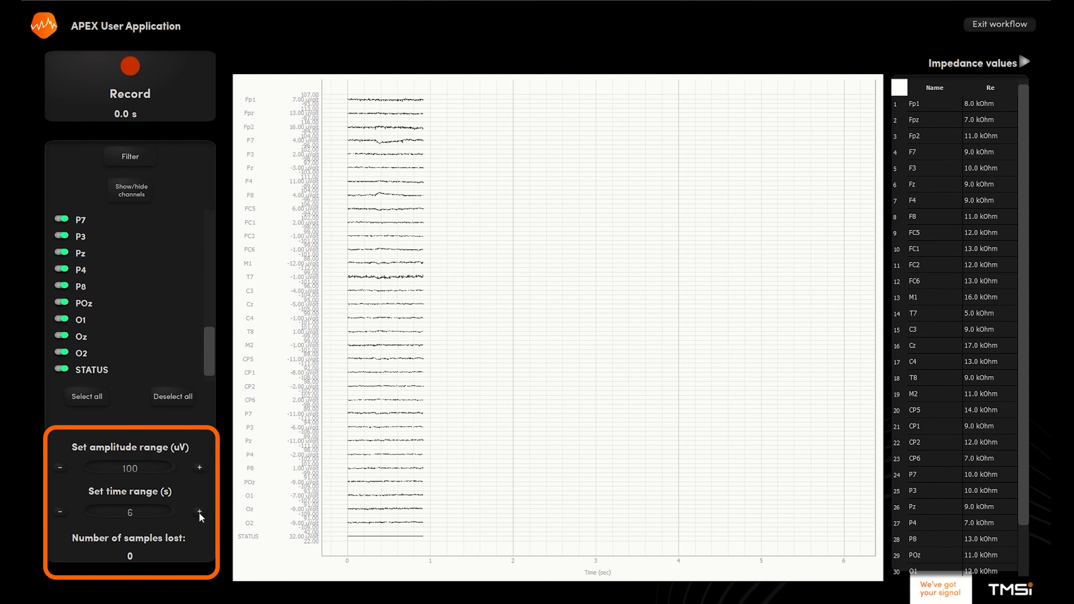
click(200, 513)
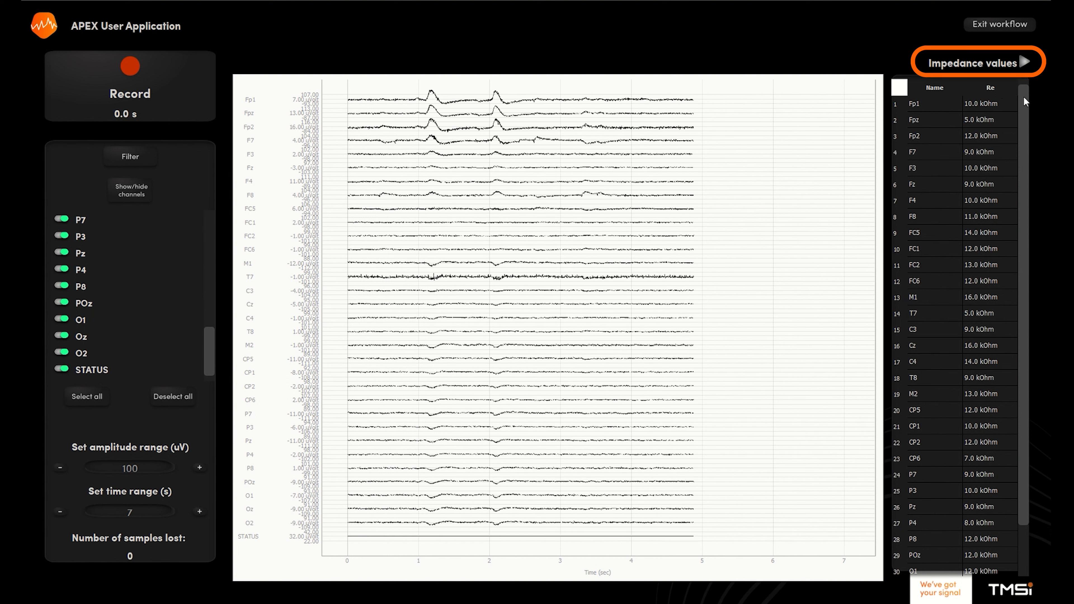
Hide the impedance values list, show it again and look through its entries
click(1027, 63)
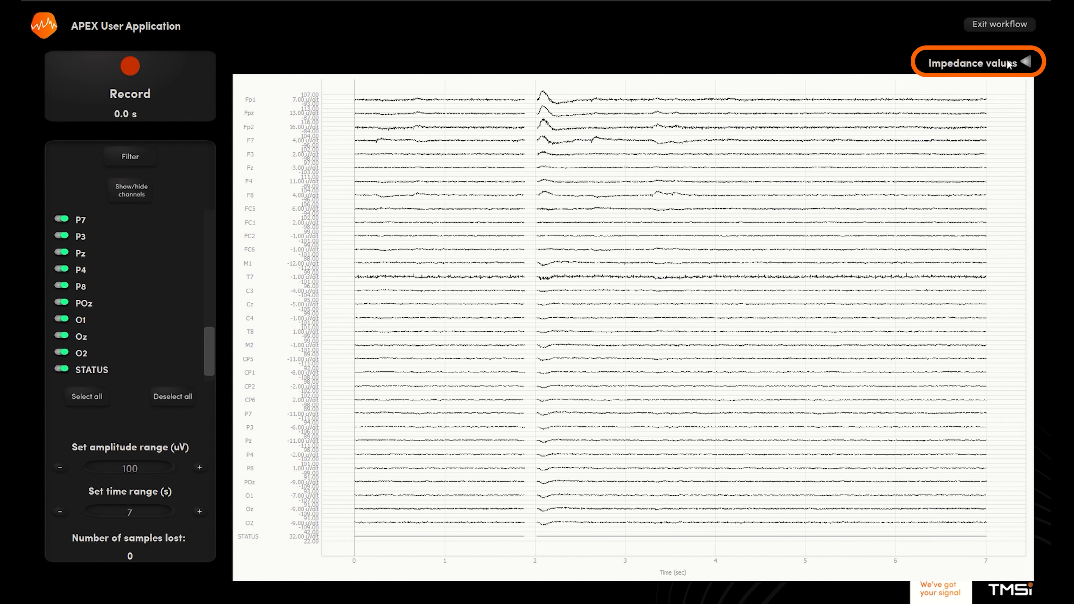
click(1025, 62)
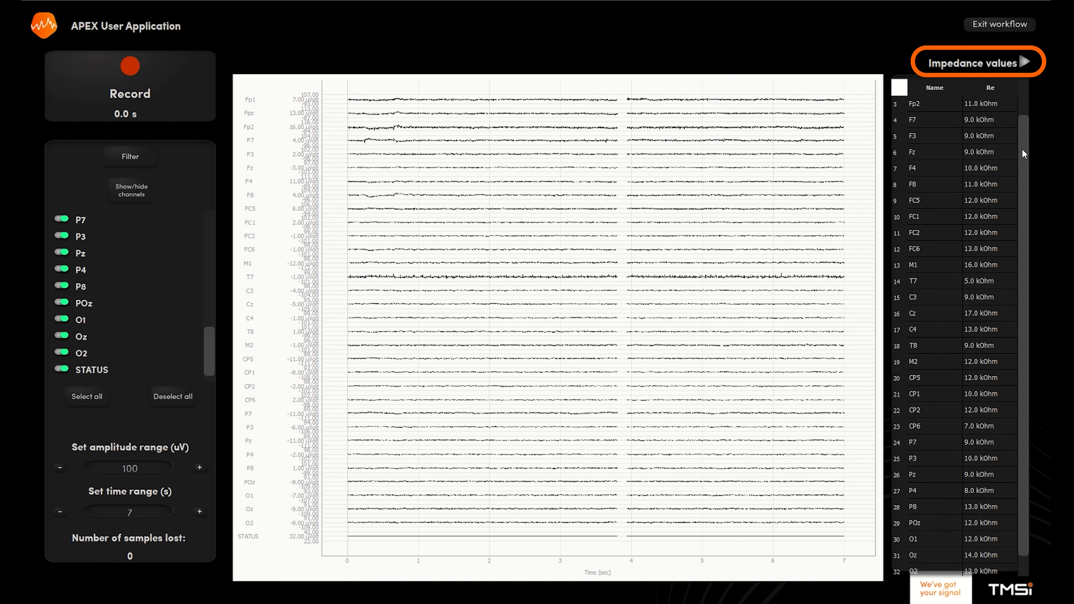
scroll(1022, 162, up, 1)
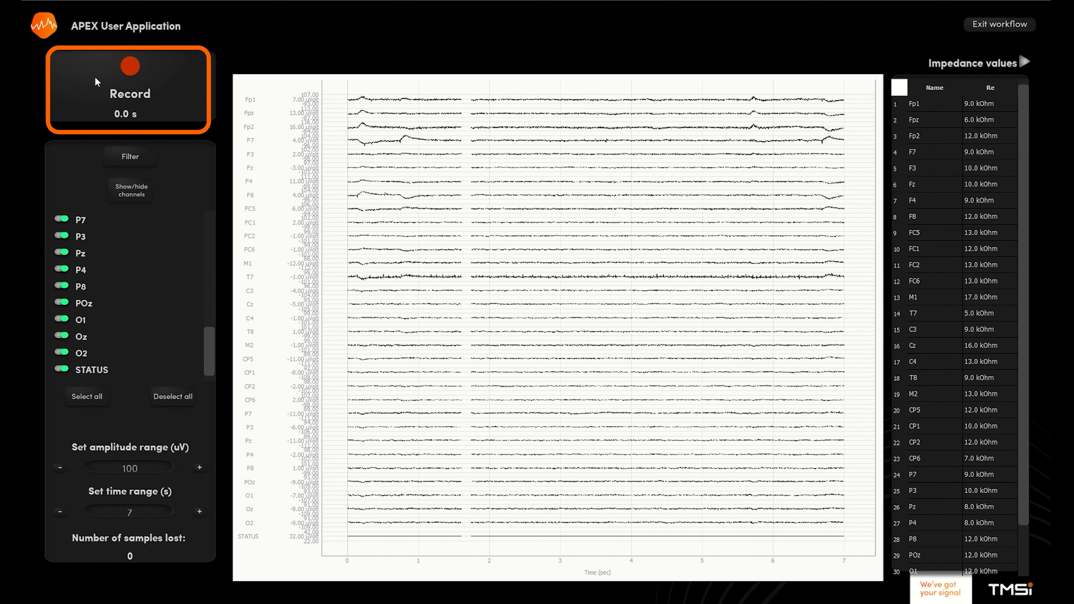
Record a few seconds of the signal, stop the recording and exit the workflow
click(129, 69)
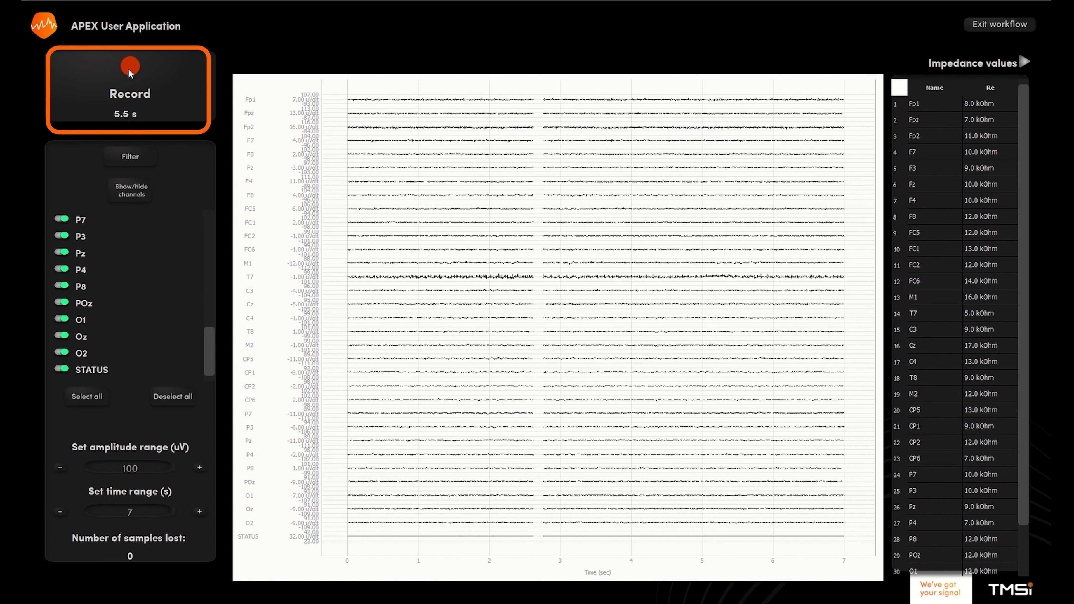
click(128, 69)
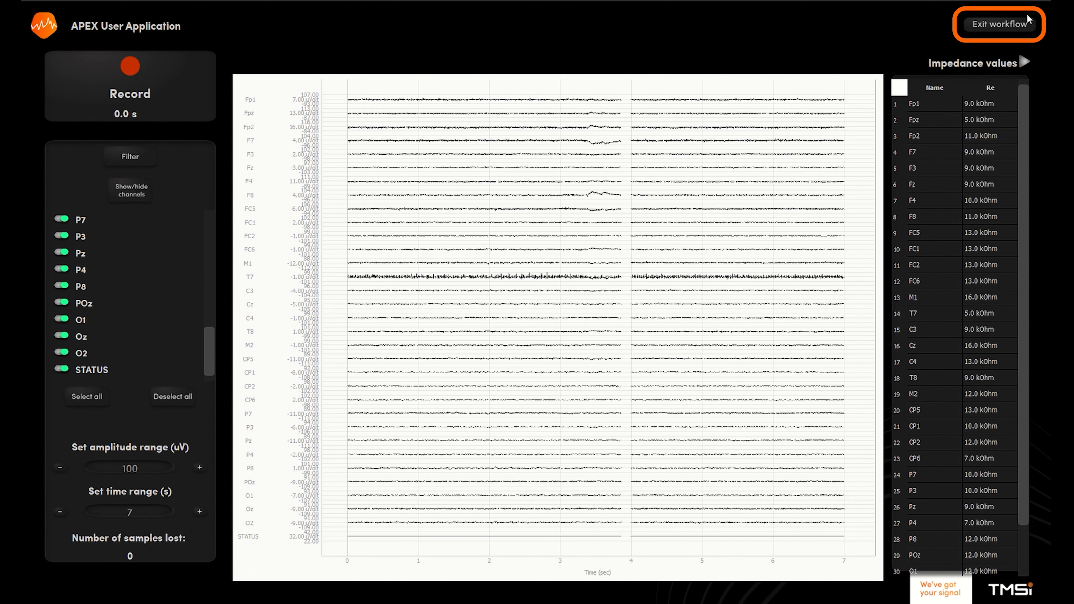
click(1012, 24)
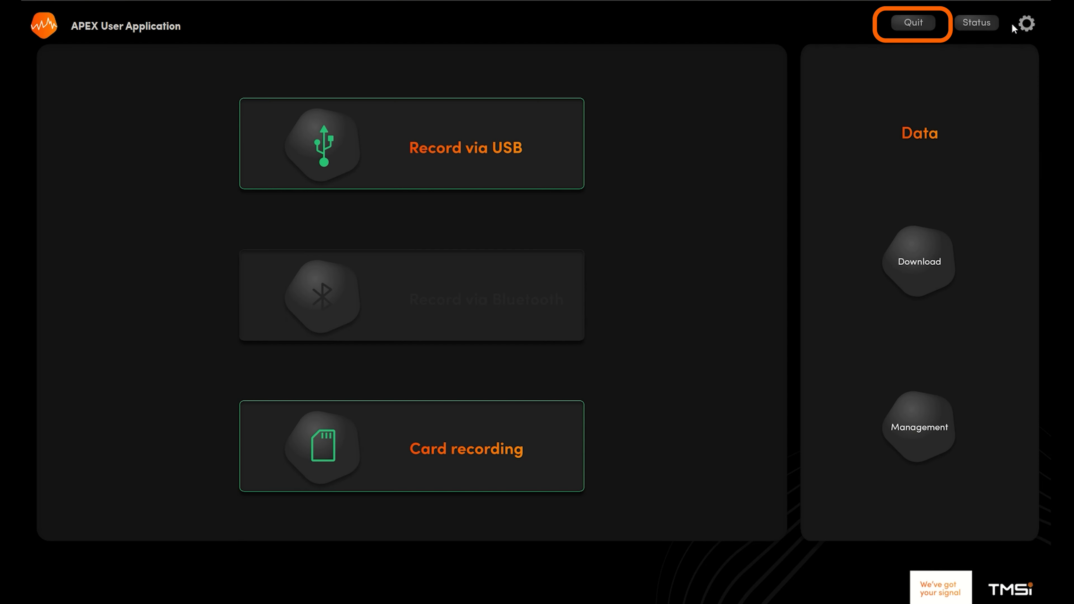
click(912, 23)
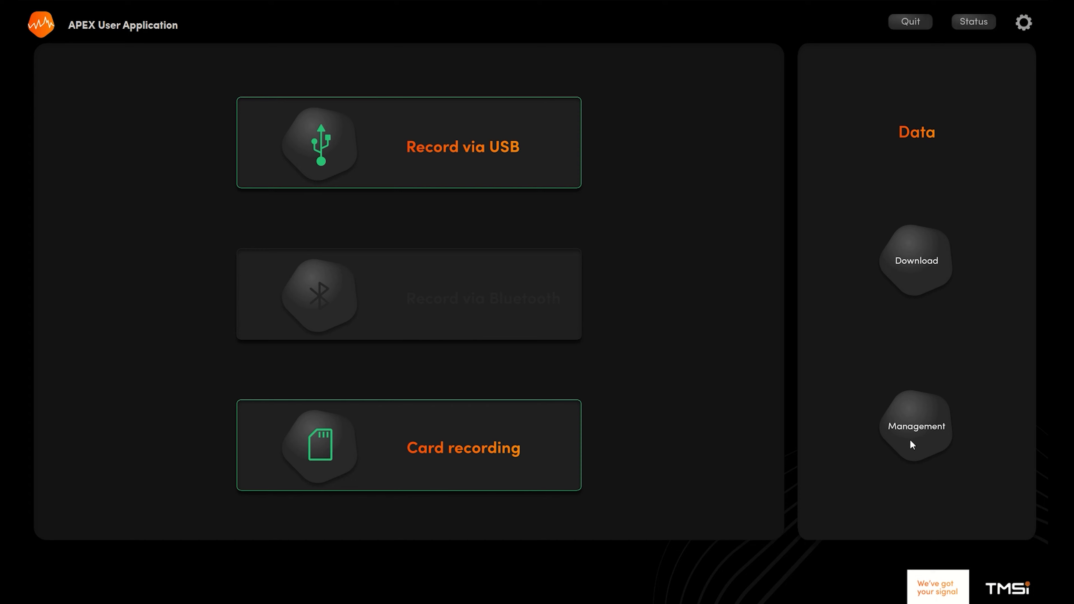
Open the data management page
click(915, 448)
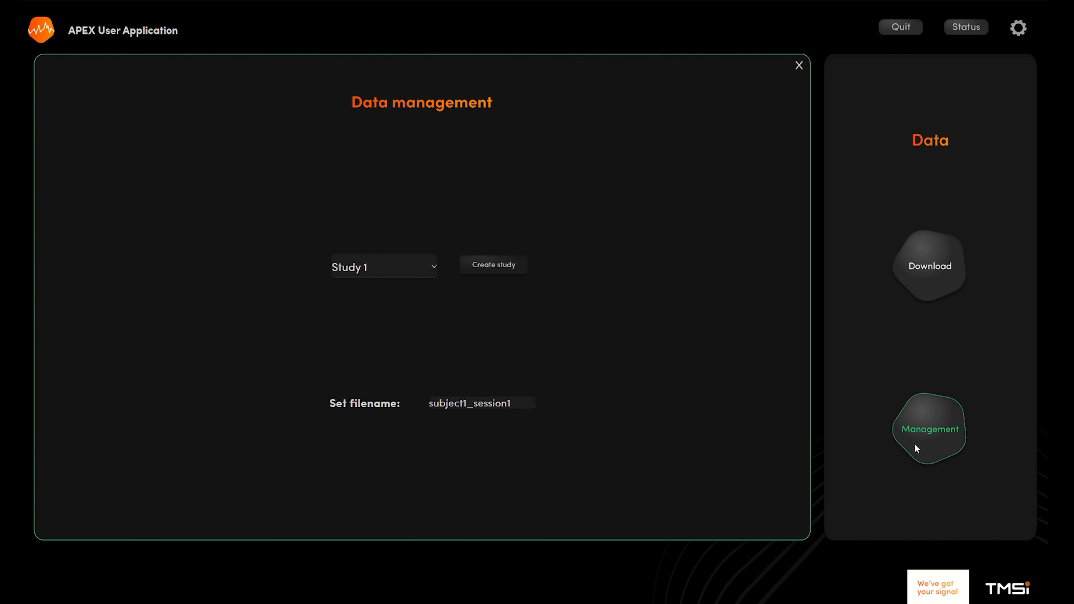